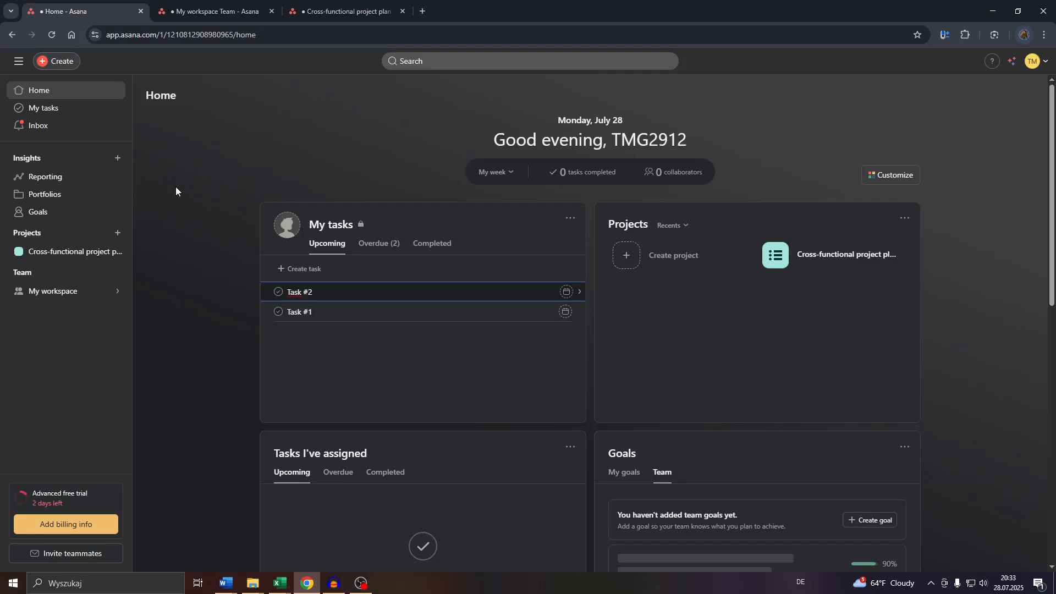
Step: View the full My tasks list, then return Home and create a task named "Task #3" in the My tasks widget
click(39, 111)
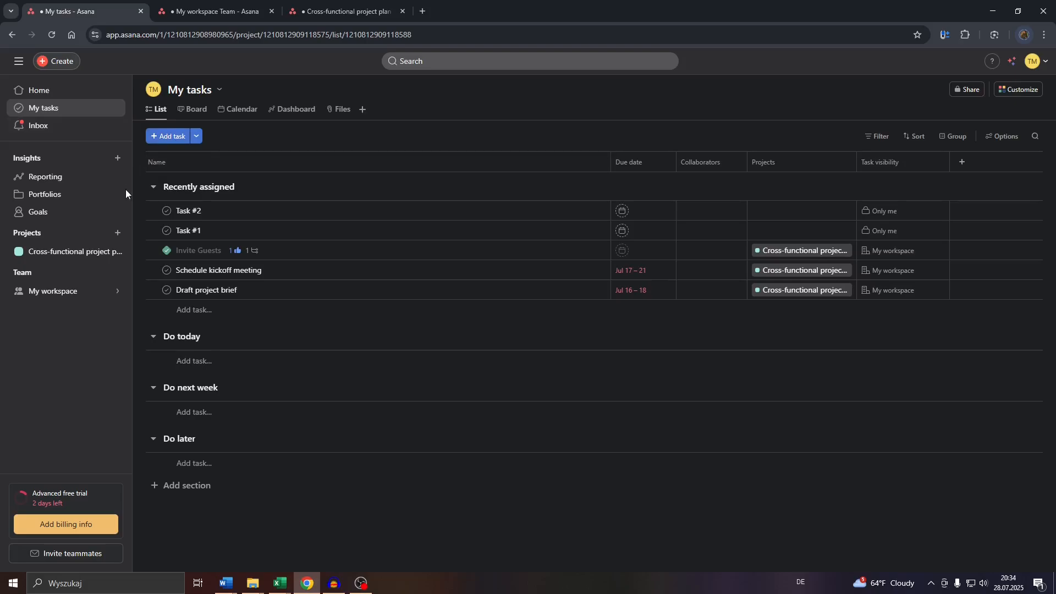
click(44, 94)
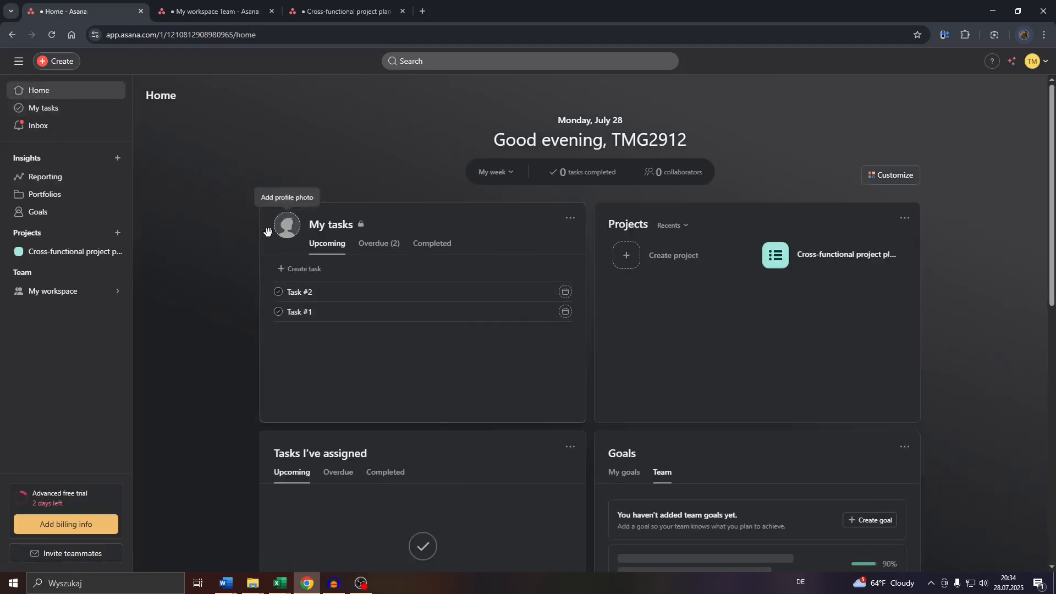
click(299, 278)
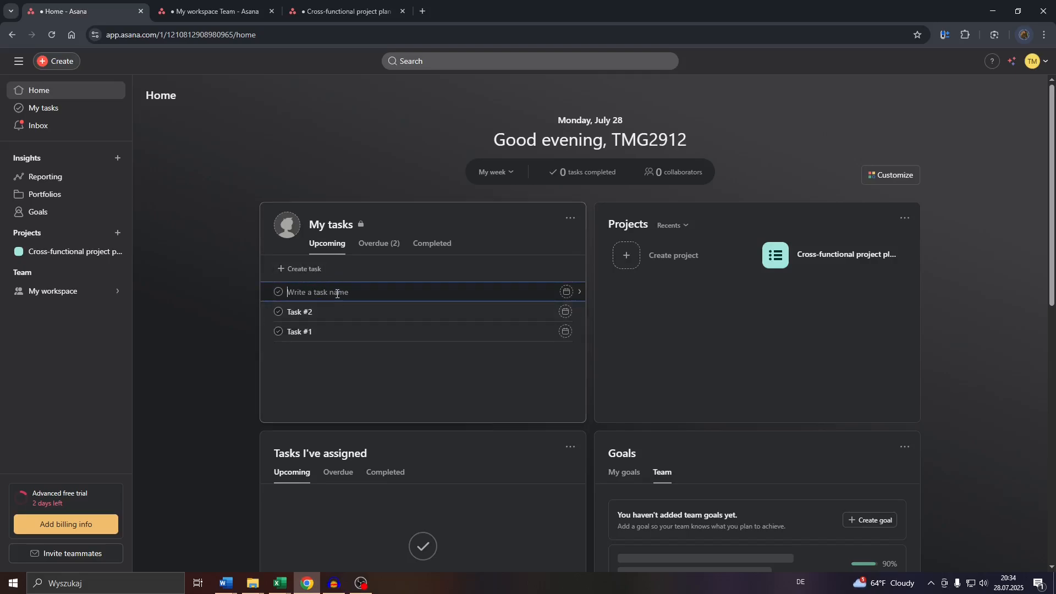
text(Task #3)
Step: Open the details of Task #3, check its privacy notice, and close the details
click(581, 295)
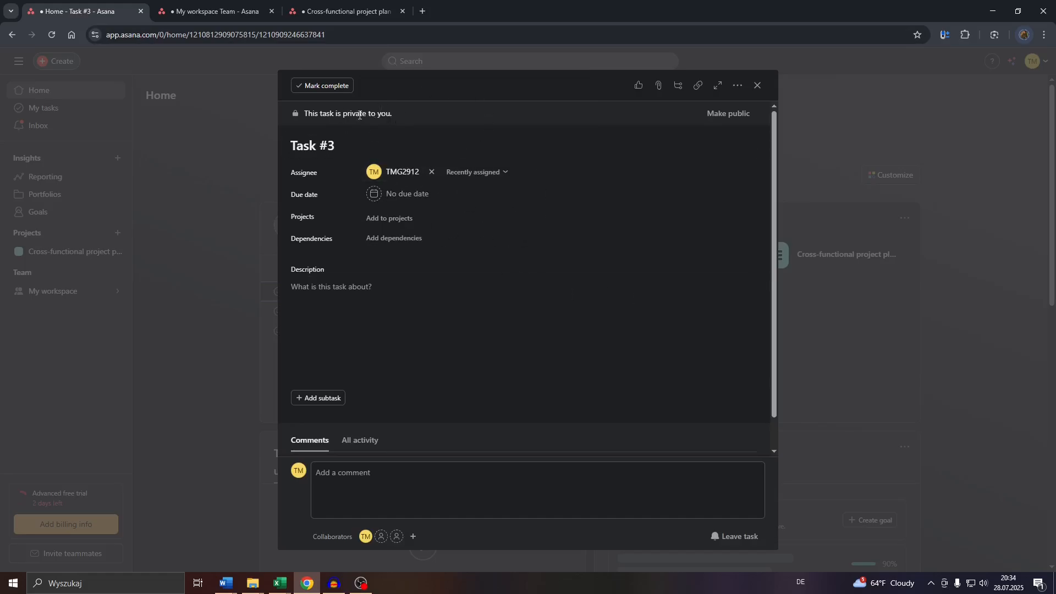
triple_click(324, 114)
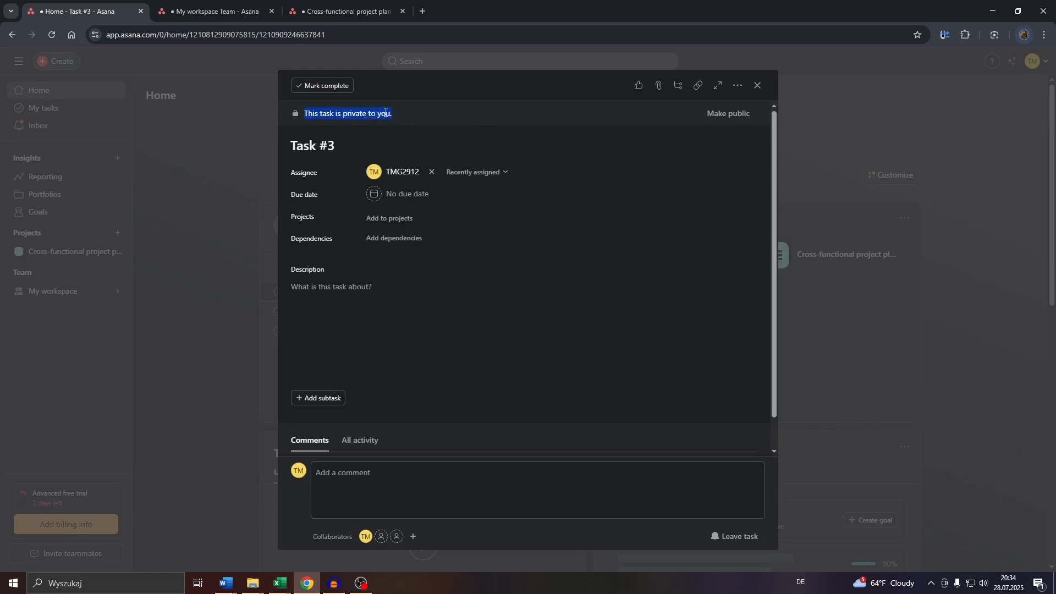
click(673, 118)
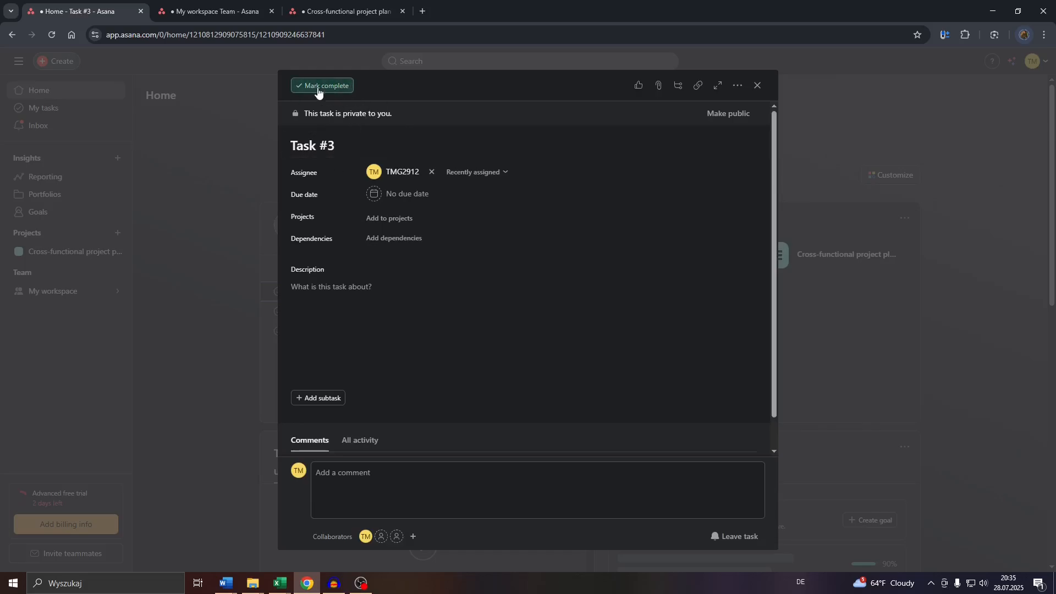
click(758, 85)
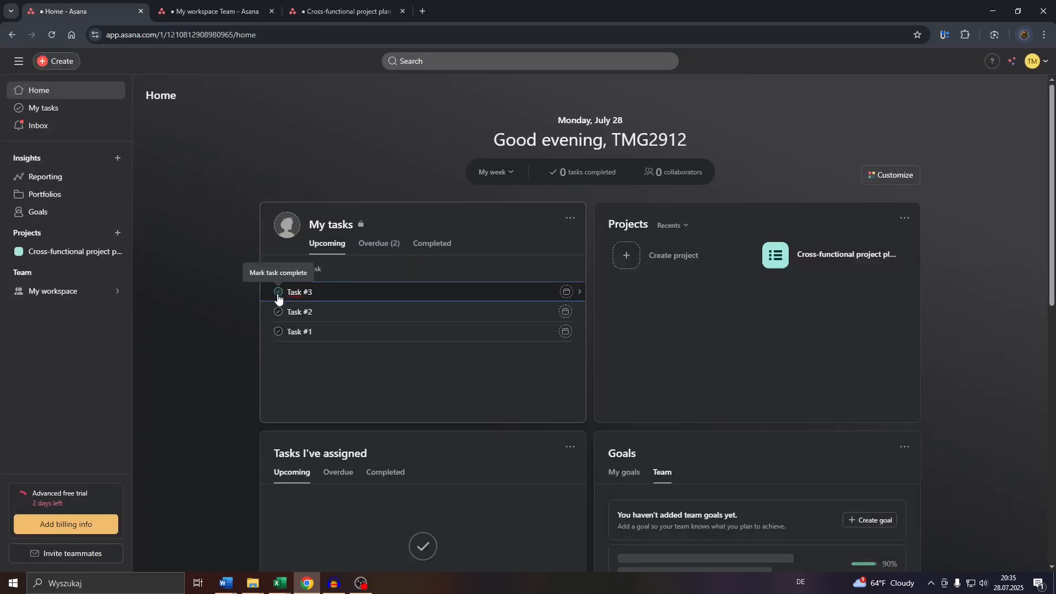
Step: Open Task #3 and examine its assignee options for inviting teammates via email and assigning to multiple people, without changing the assignee
click(583, 292)
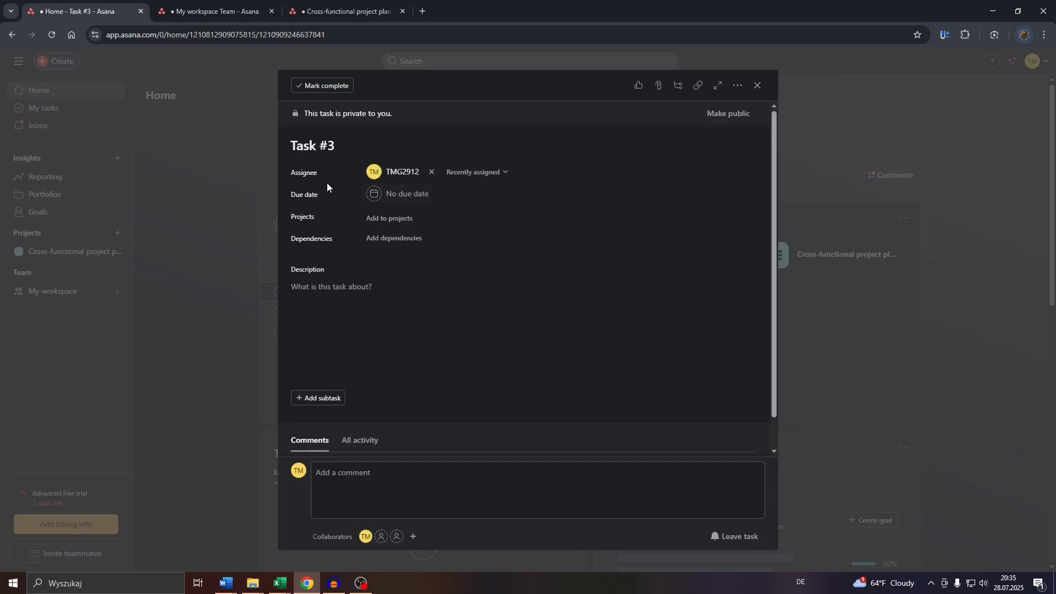
mouse_move(328, 173)
mouse_move(396, 173)
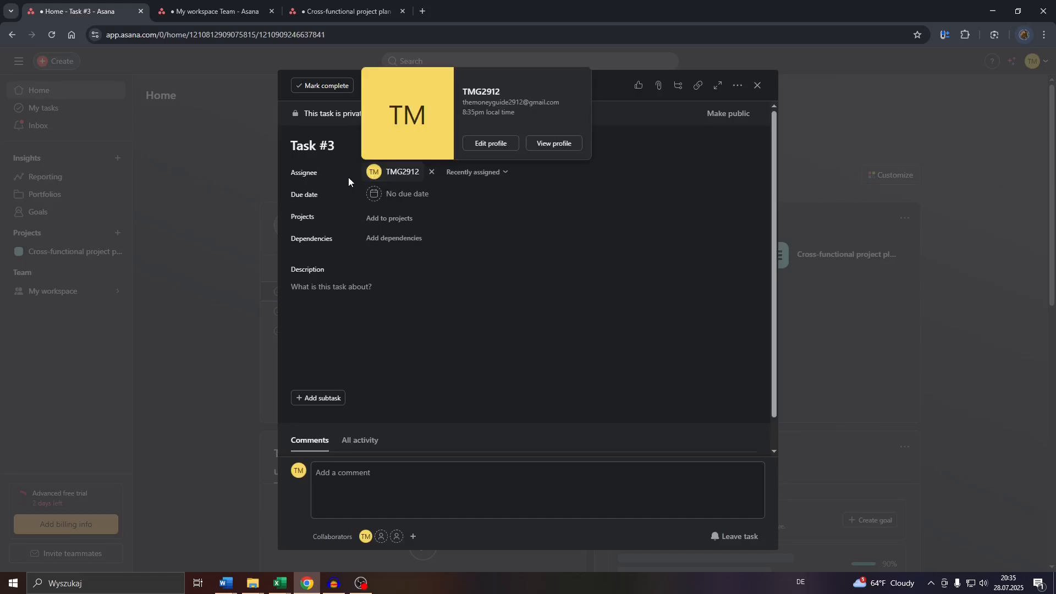
click(391, 175)
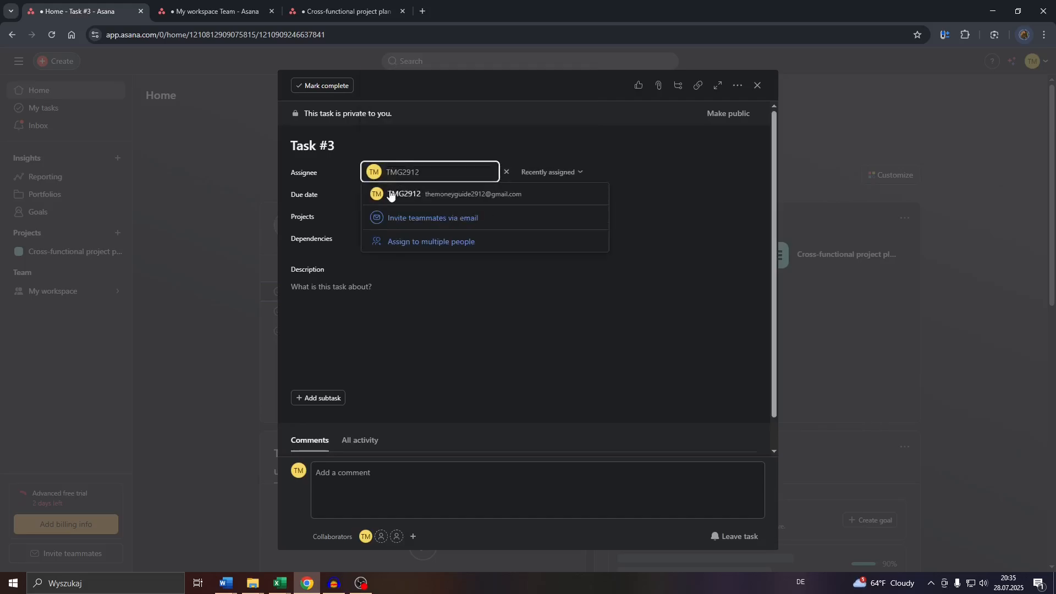
click(435, 217)
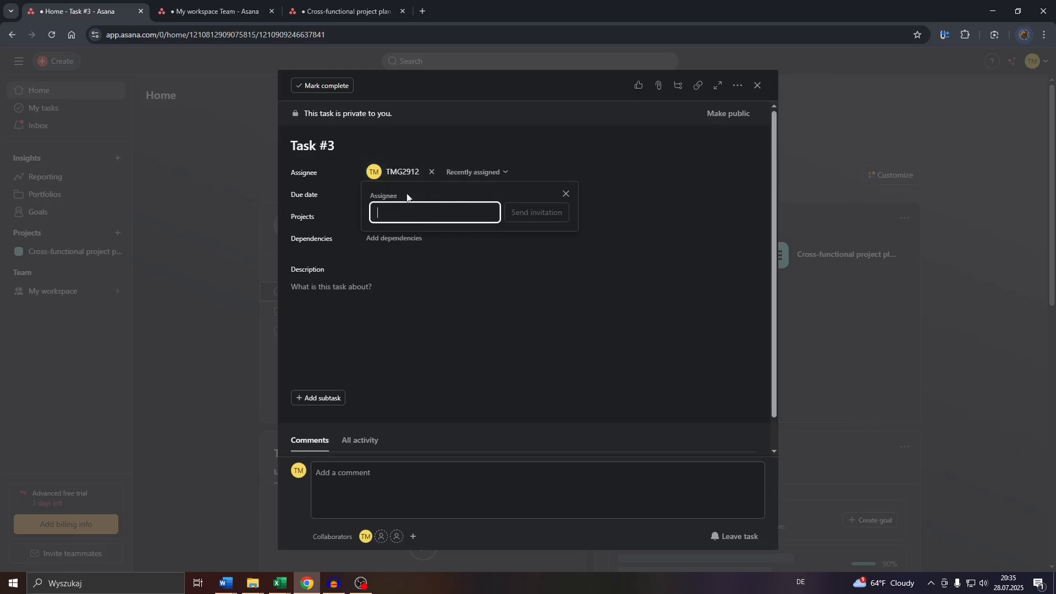
click(567, 195)
click(400, 172)
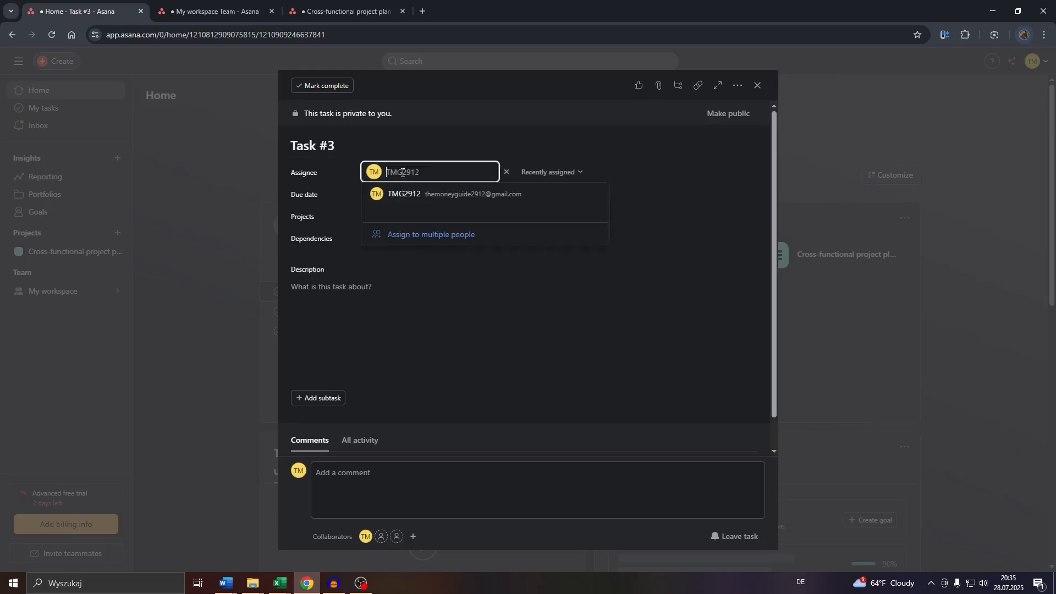
click(425, 241)
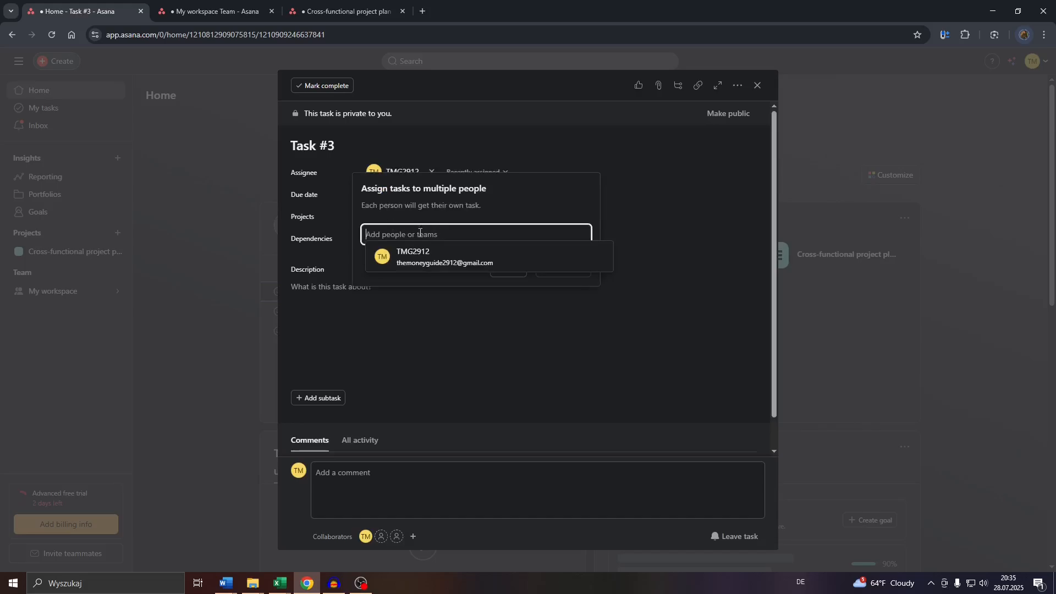
click(548, 212)
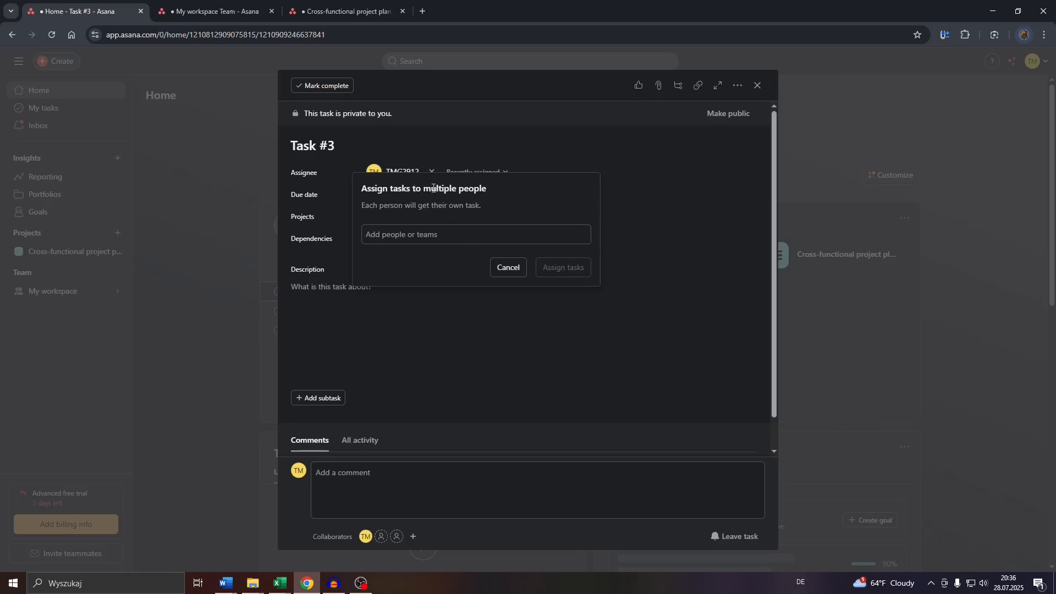
click(505, 267)
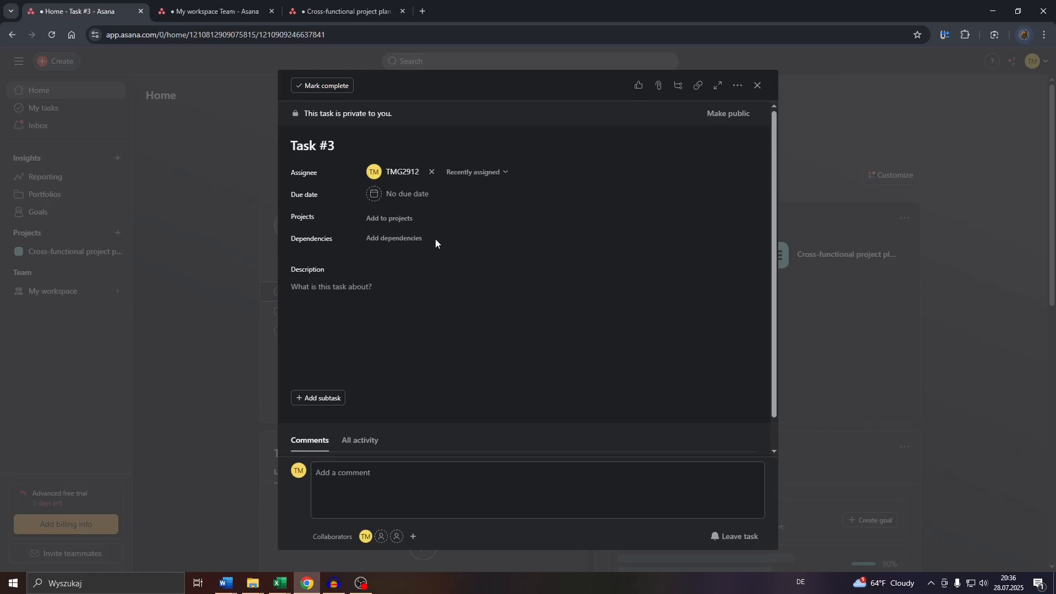
Step: Set Task #3's due date to 07/28/25 with a start date field shown, repeating weekly on Monday
click(402, 197)
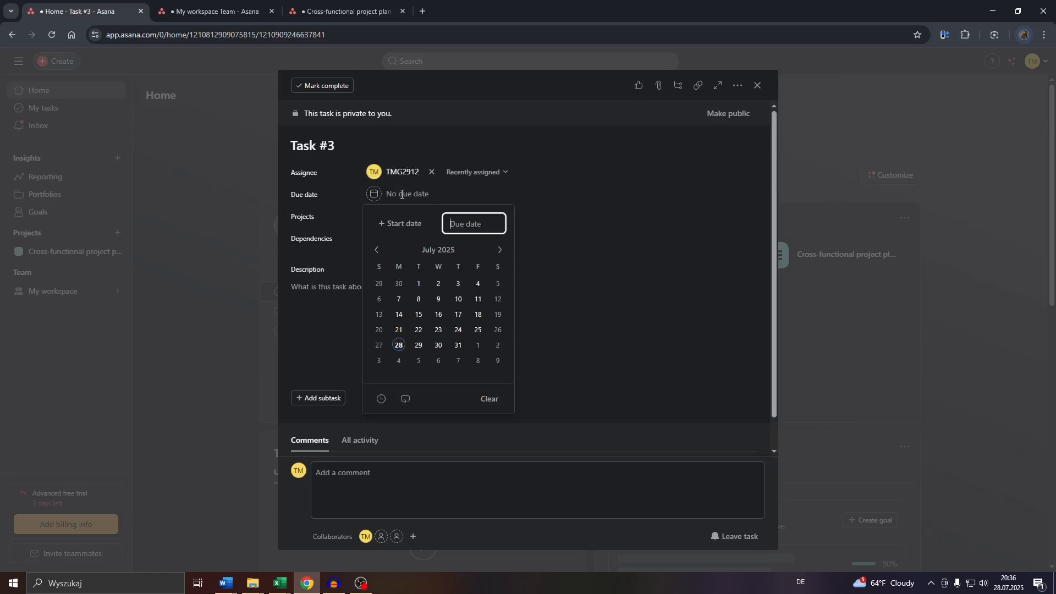
click(413, 224)
click(461, 223)
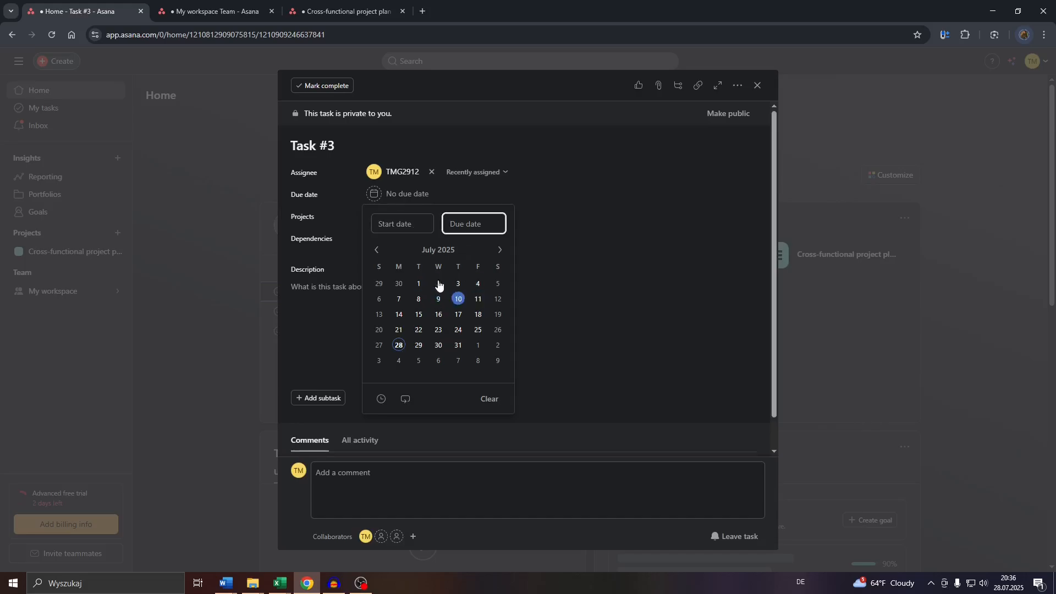
click(500, 249)
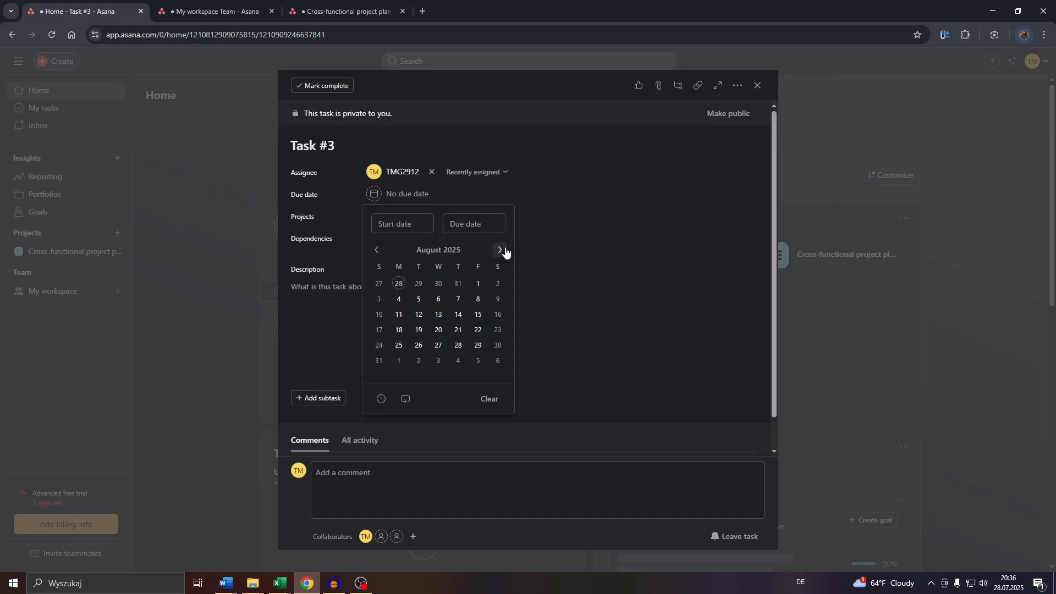
click(377, 250)
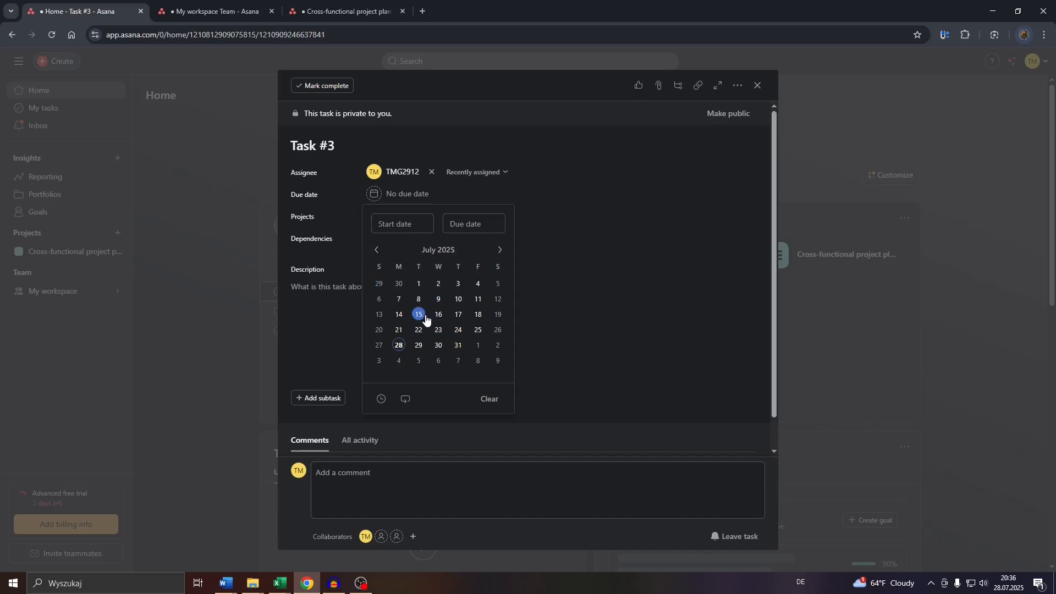
click(407, 401)
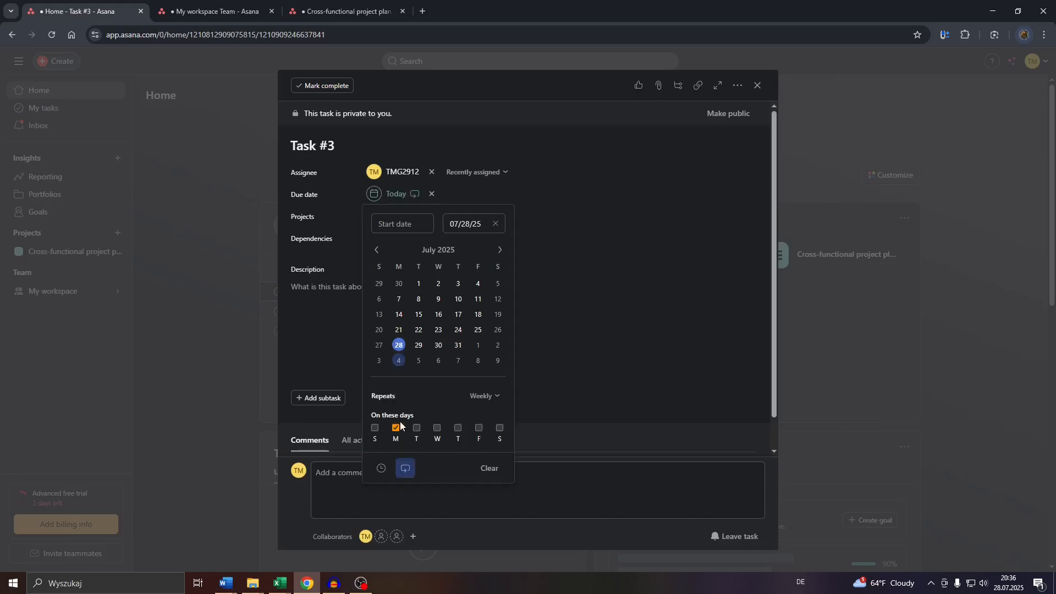
click(491, 397)
click(441, 384)
click(482, 396)
scroll(503, 484, down, 2)
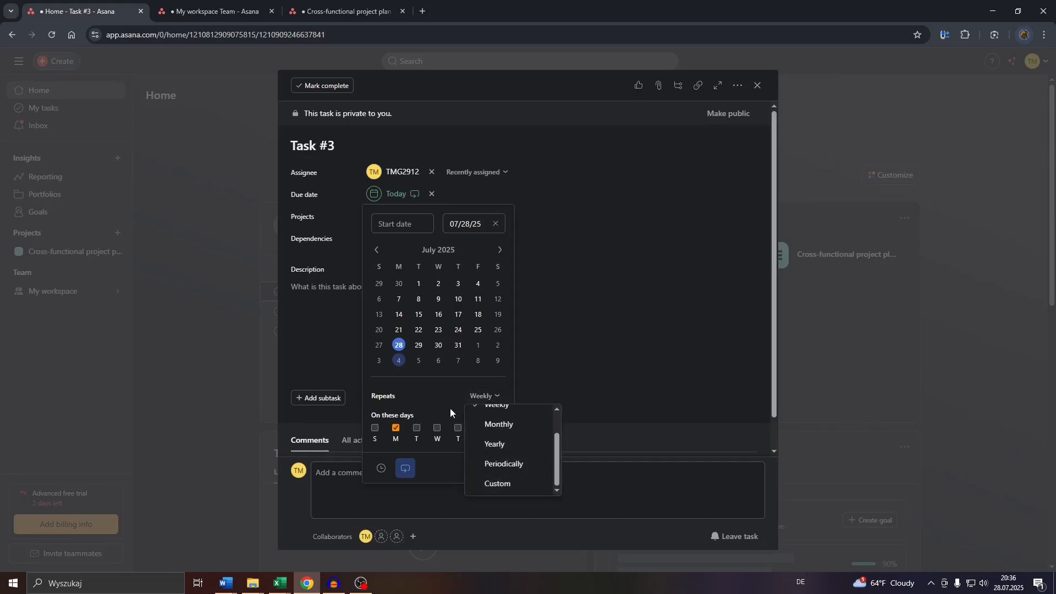
click(447, 388)
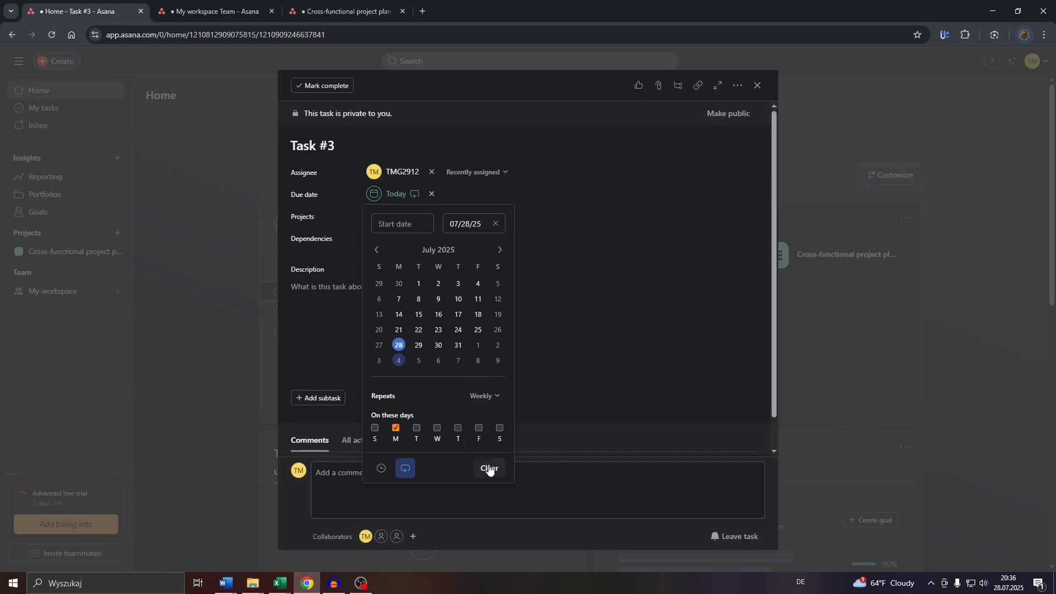
click(544, 242)
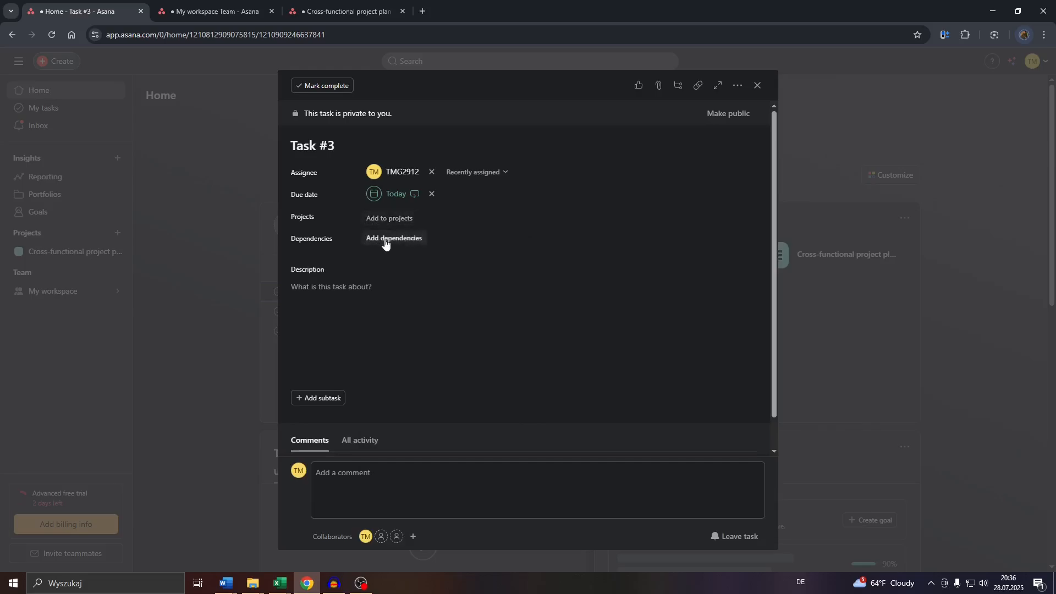
Step: Look at the project choices and the description editor of Task #3 without entering anything
click(383, 220)
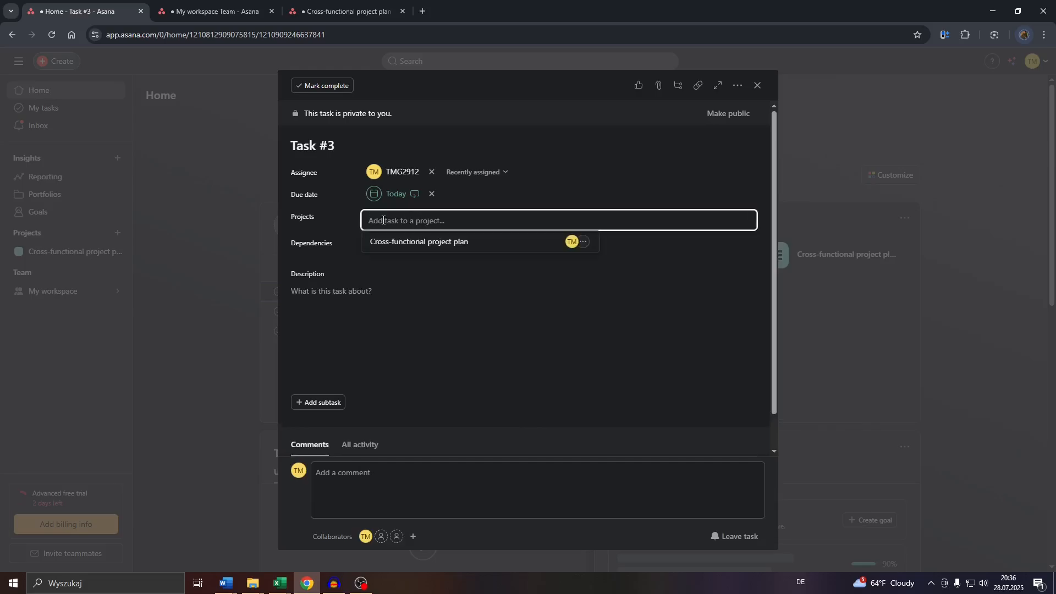
click(329, 218)
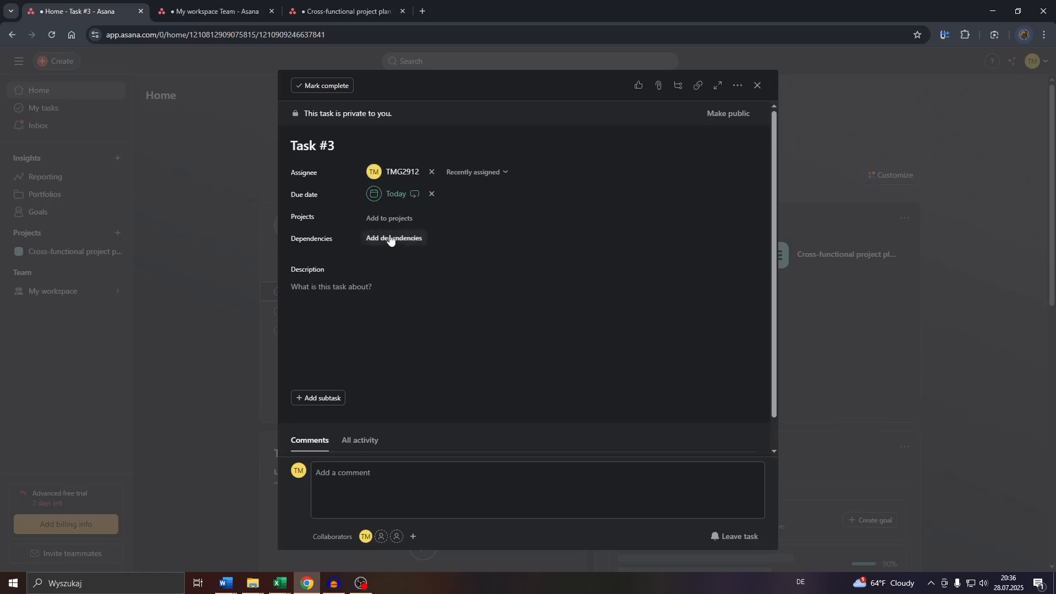
click(341, 289)
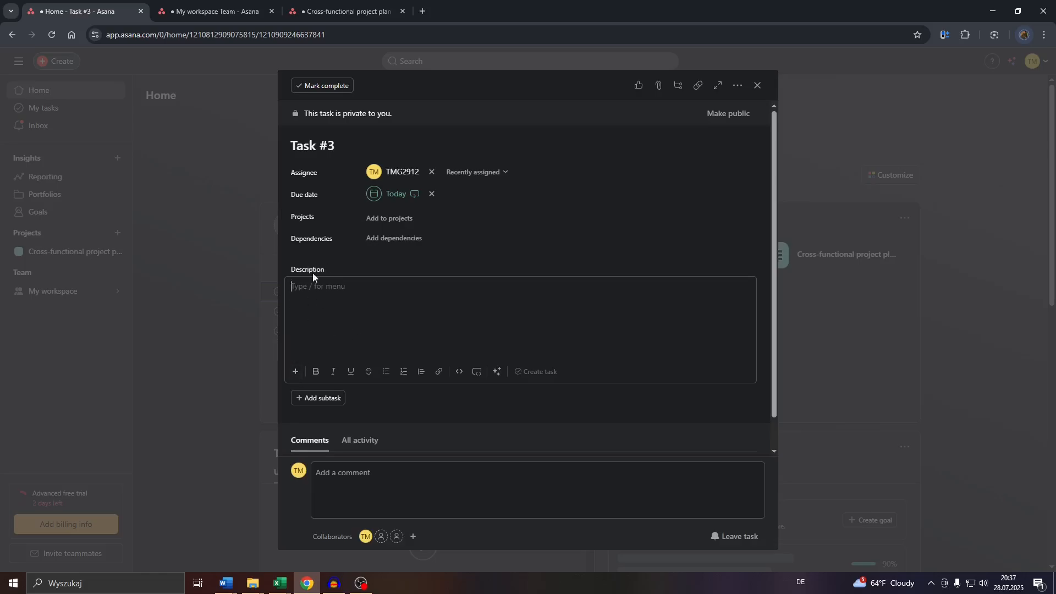
Step: Add a blank subtask to Task #3 and review the task's comment box and full activity history
click(319, 398)
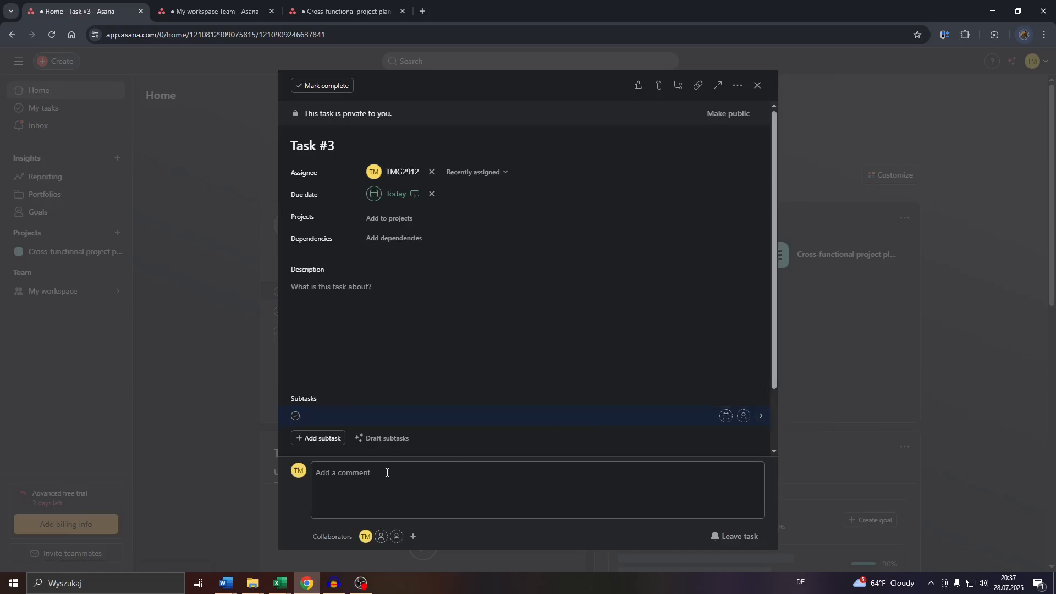
scroll(446, 443, down, 2)
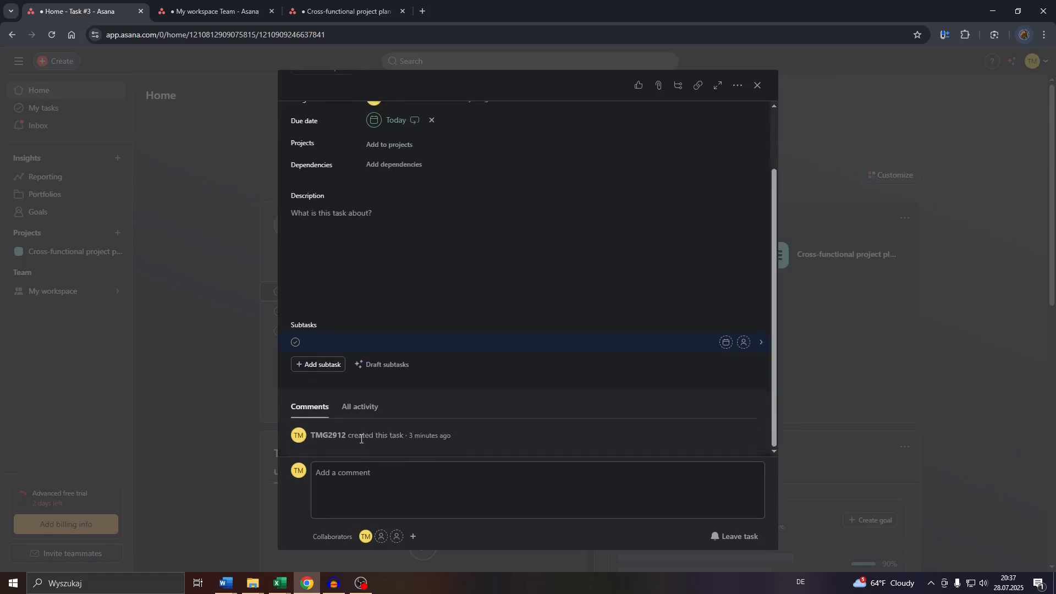
click(365, 478)
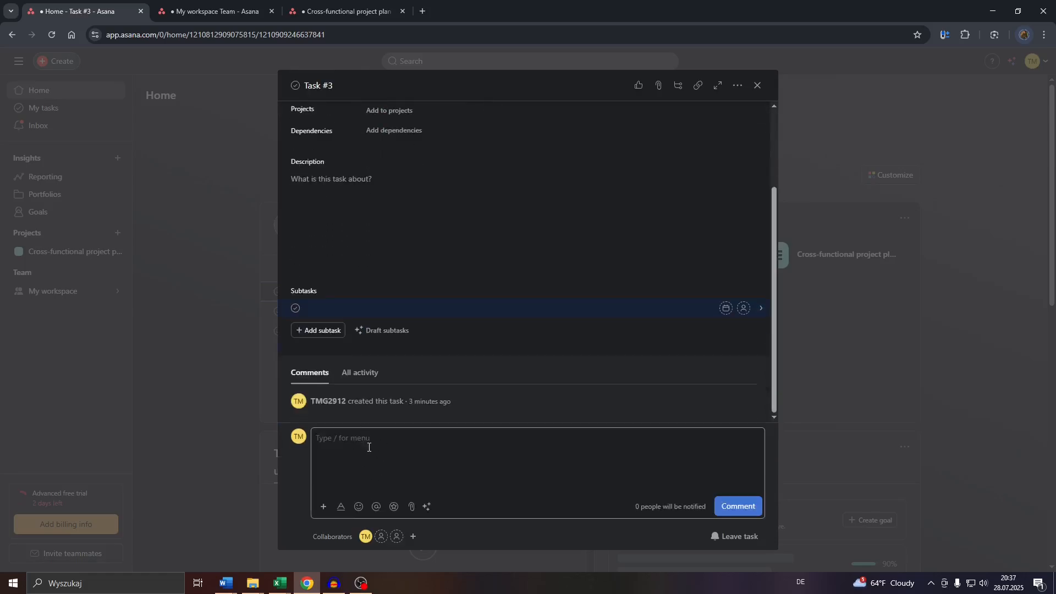
click(367, 378)
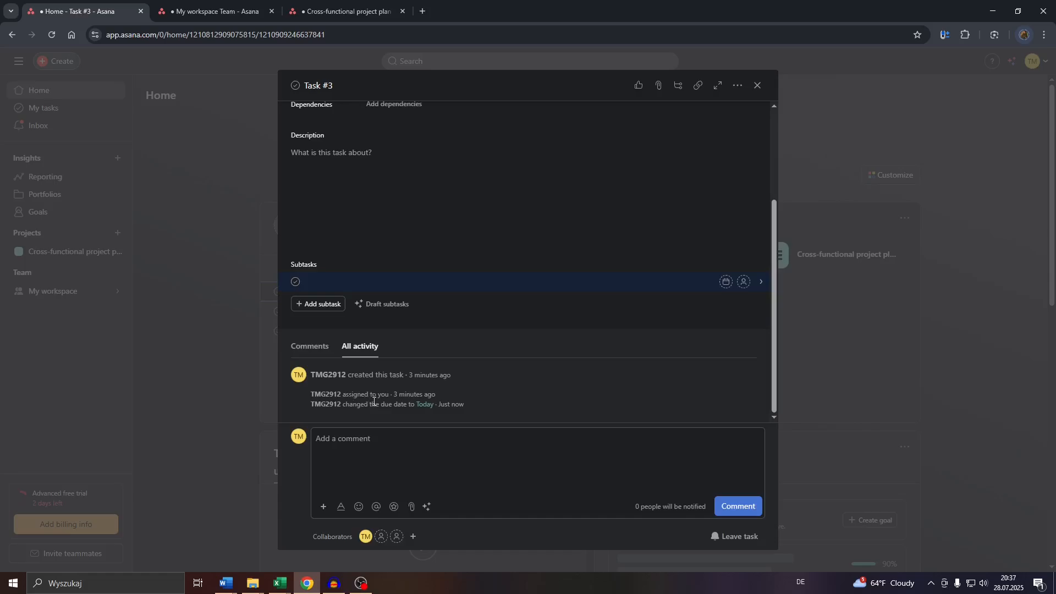
click(321, 348)
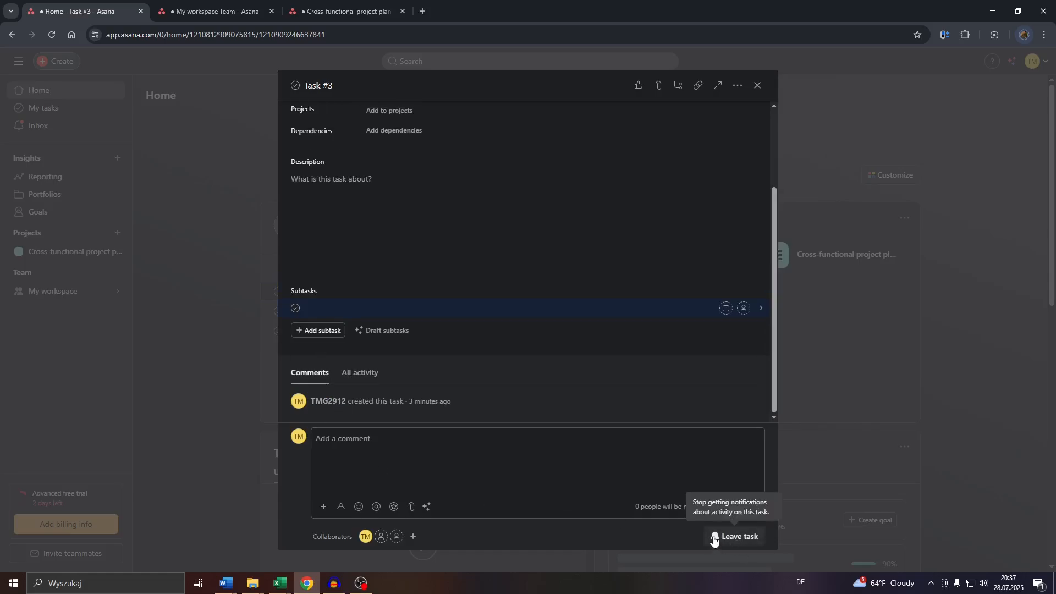
Step: Review the additional actions available for Task #3, such as converting, duplicating and deleting, and close the task details
scroll(637, 392, up, 3)
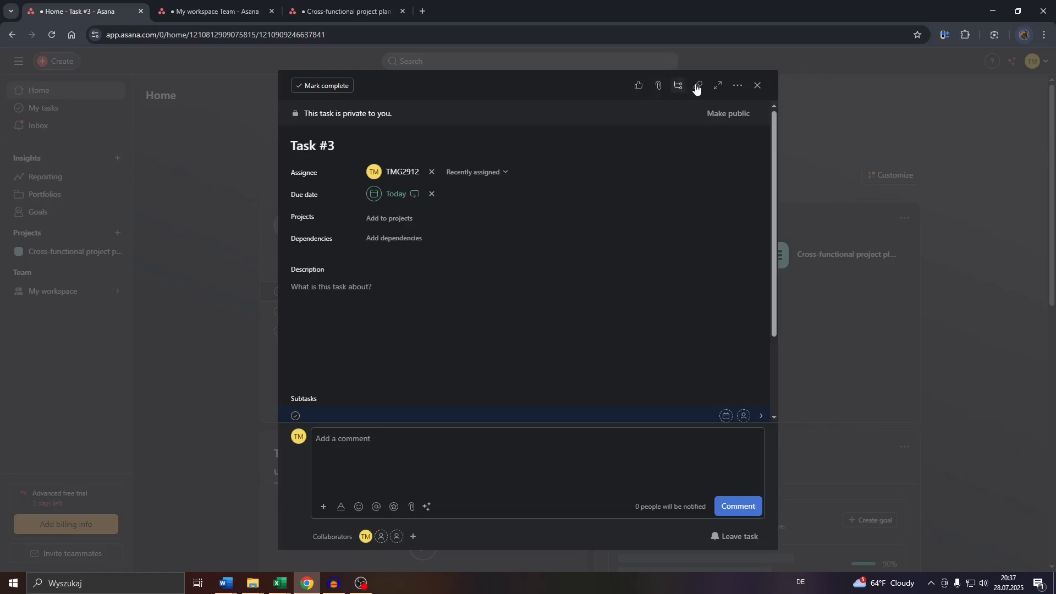
click(739, 88)
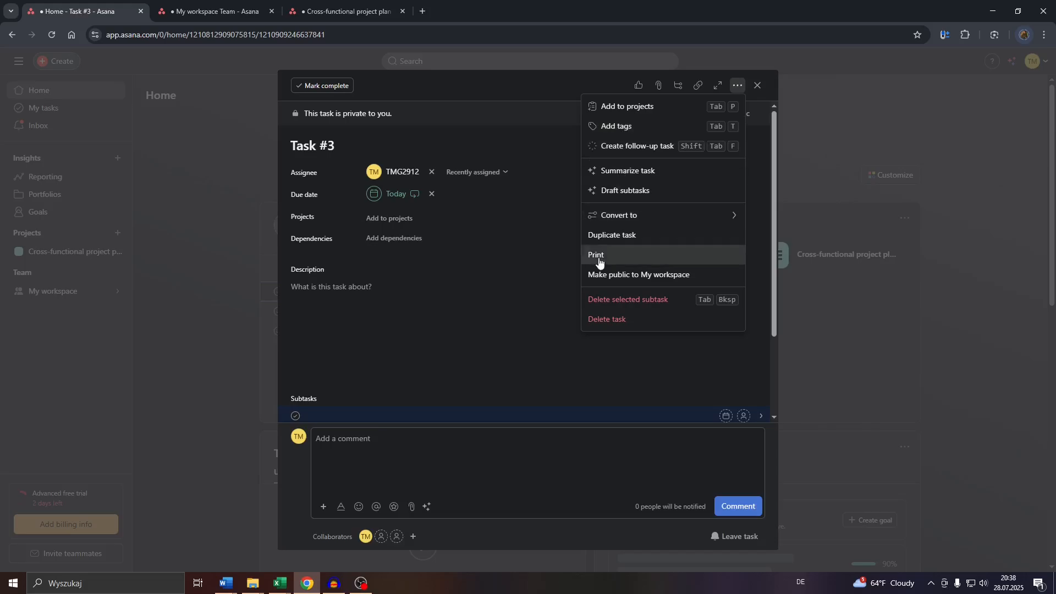
mouse_move(634, 218)
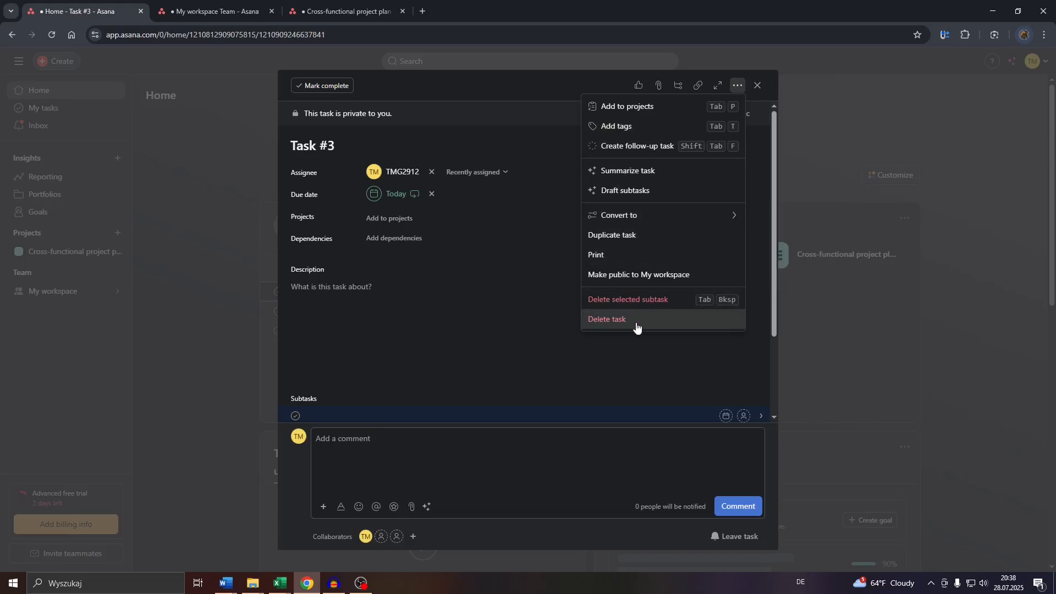
click(533, 300)
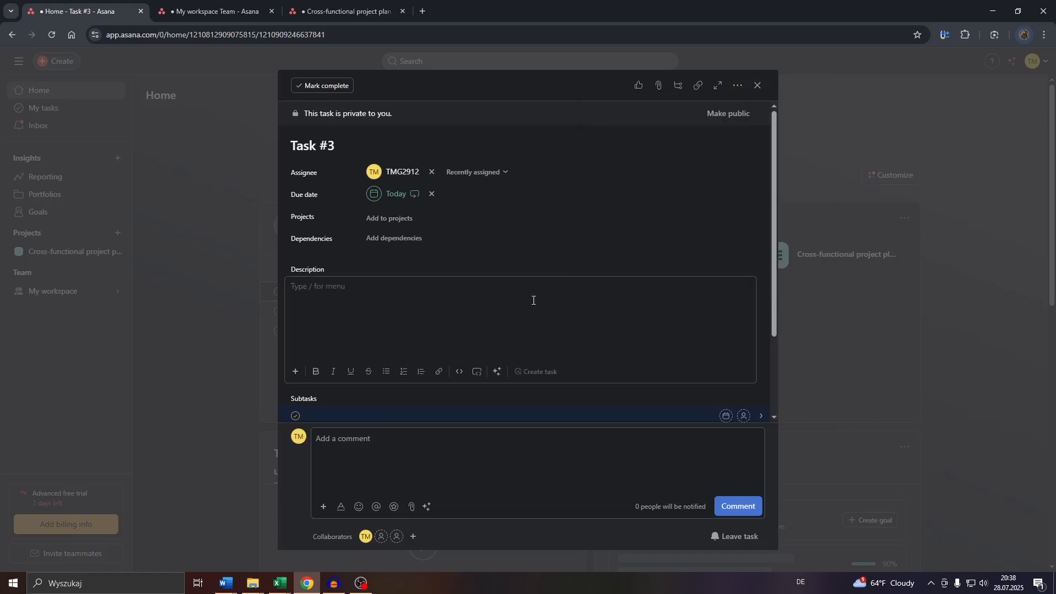
click(757, 85)
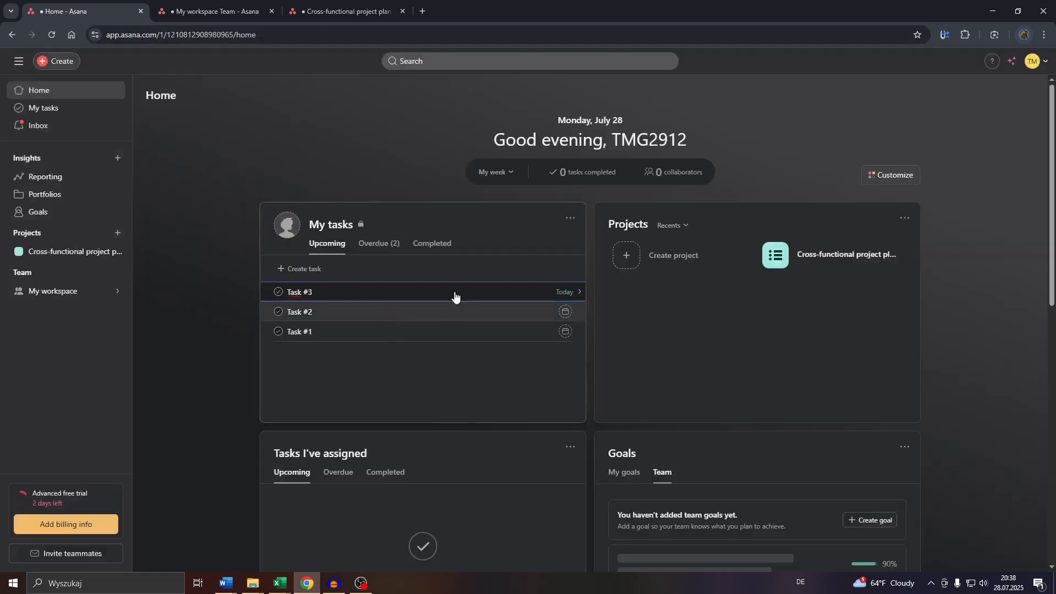